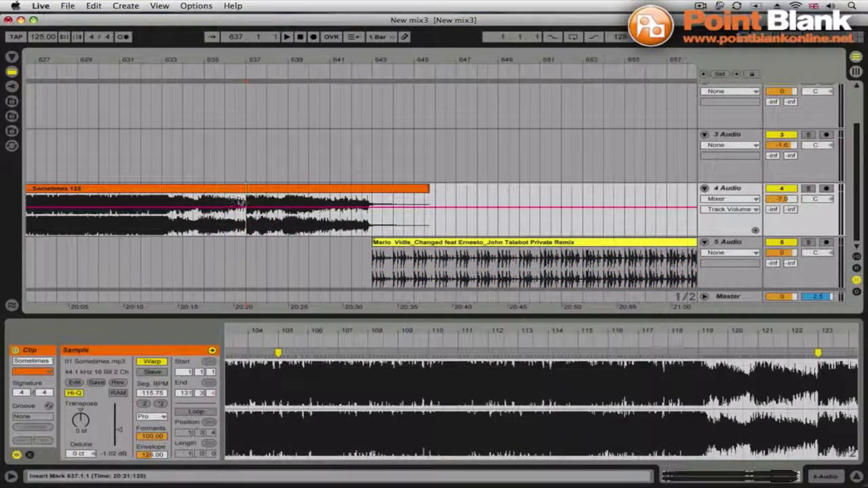
Step: Play the closing bars of the Sometimes 128 clip from bar 637 to hear how it ends
key("space")
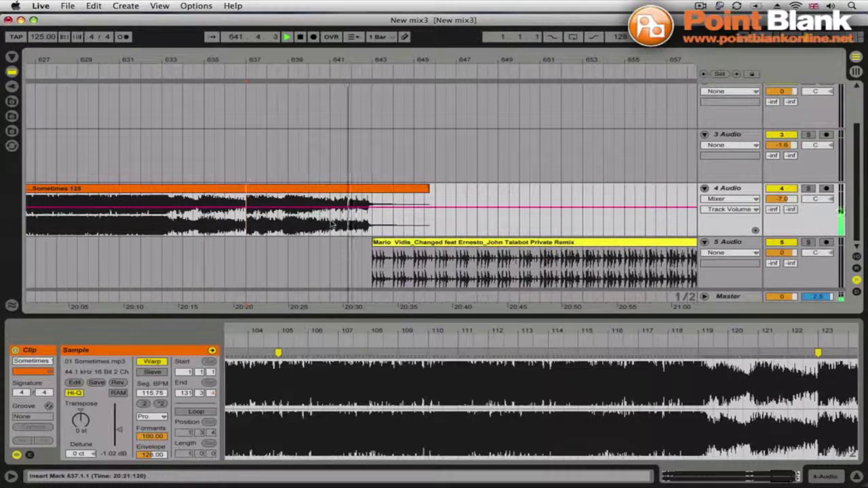
left_click_drag(331, 224, 369, 217)
key("space")
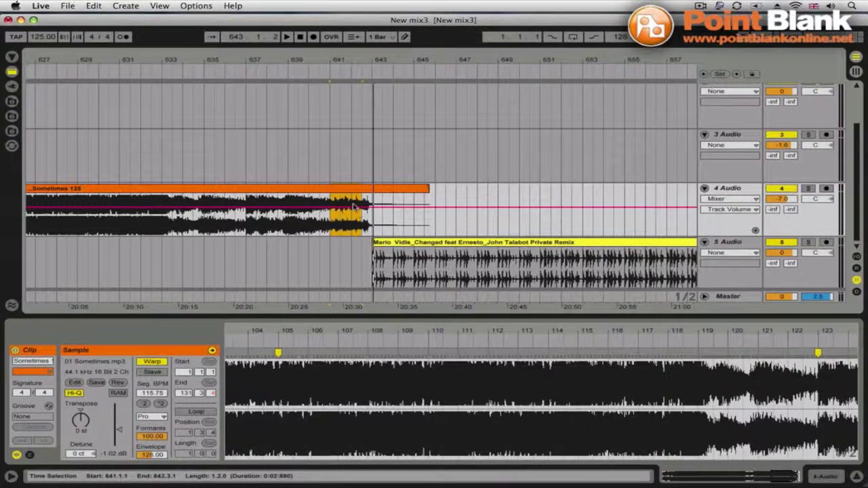
Step: Play the opening of the Changed remix clip on track 5 from its start at bar 643
left_click(388, 245)
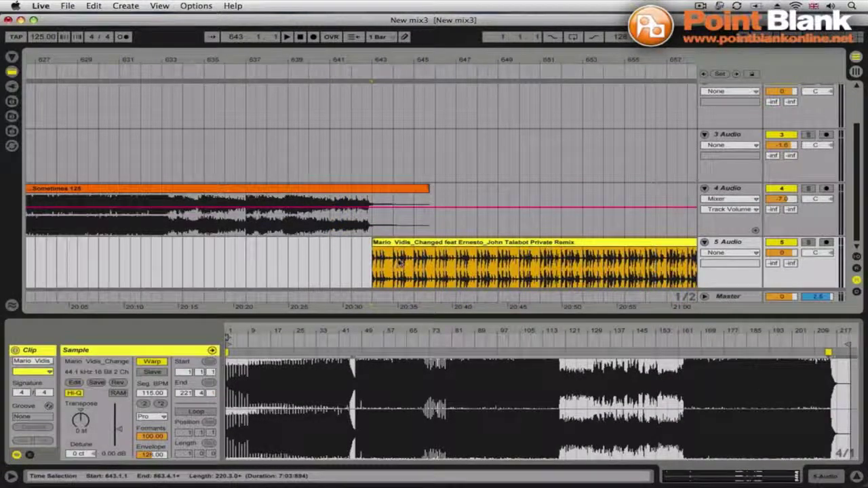
left_click(370, 262)
key("space")
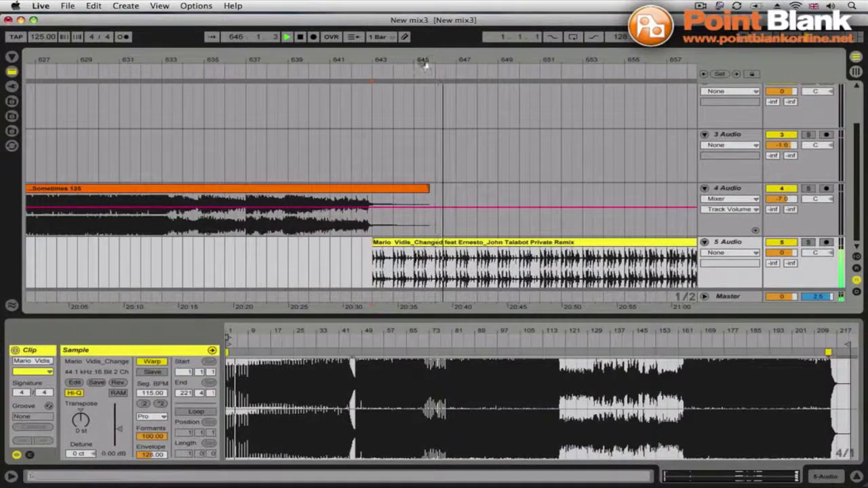
left_click_drag(425, 64, 343, 64)
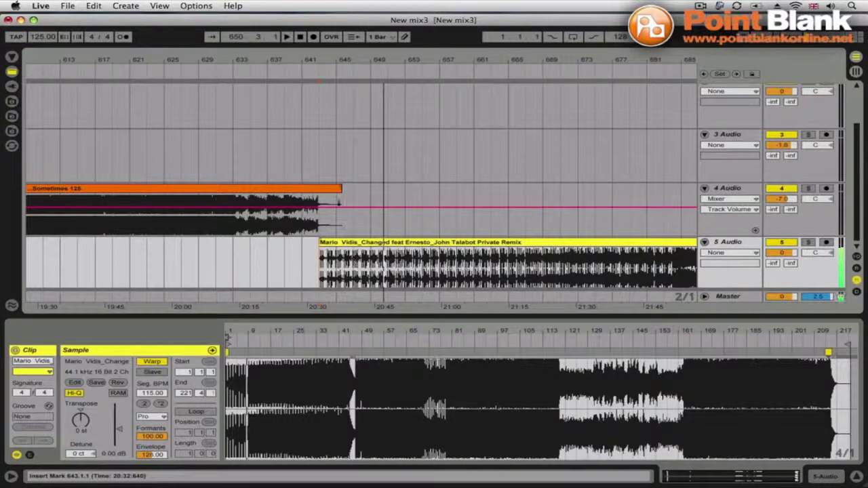
left_click_drag(299, 64, 245, 89)
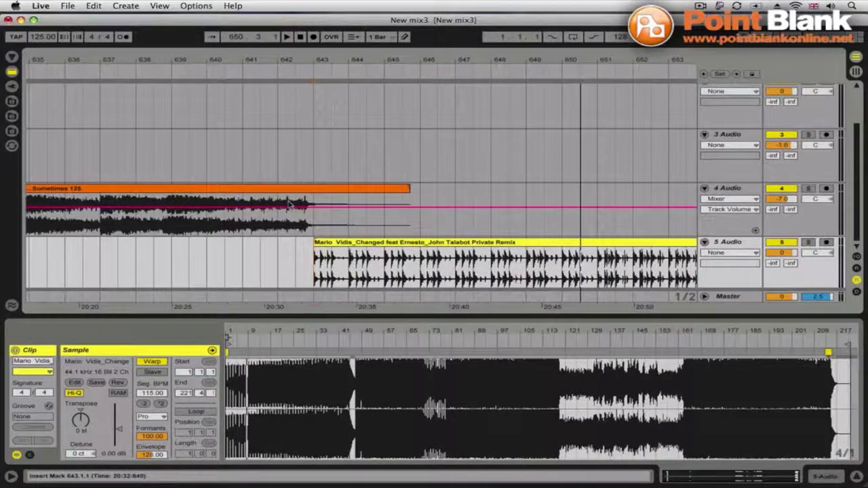
Step: Audition the end of the Sometimes 128 clip from bar 641 and examine where it could overlap the incoming Changed remix
left_click(270, 226)
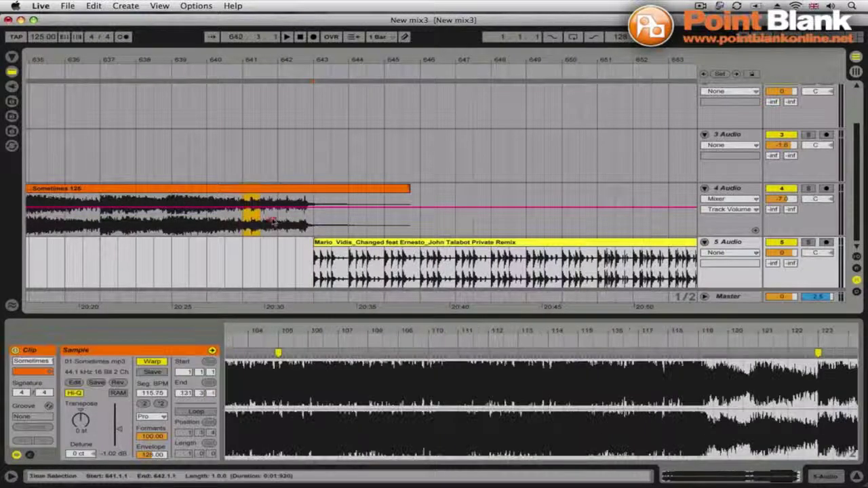
left_click(289, 219)
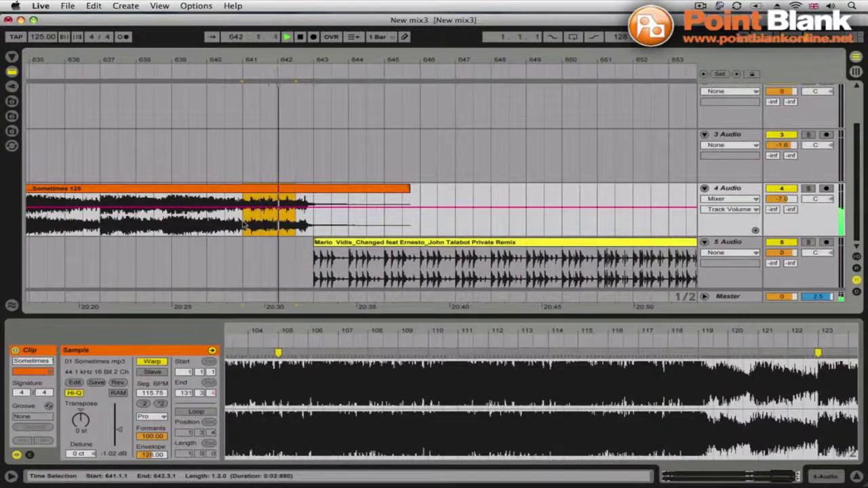
left_click_drag(267, 224, 649, 214)
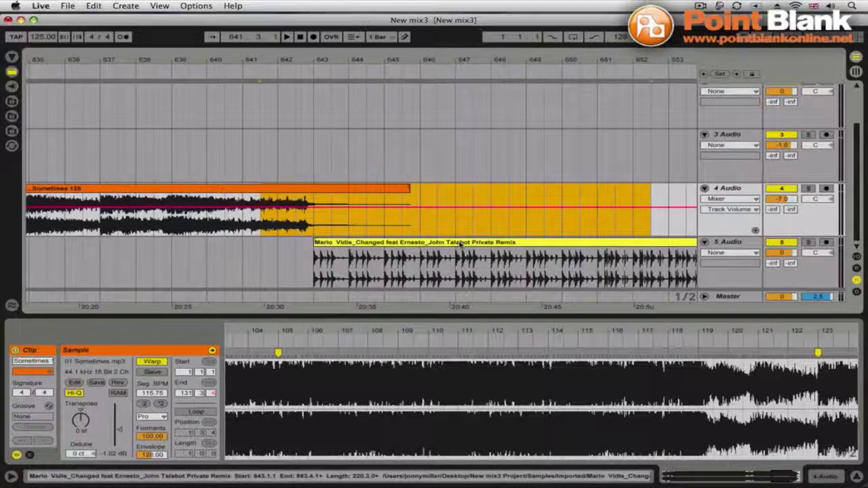
left_click_drag(261, 217, 556, 222)
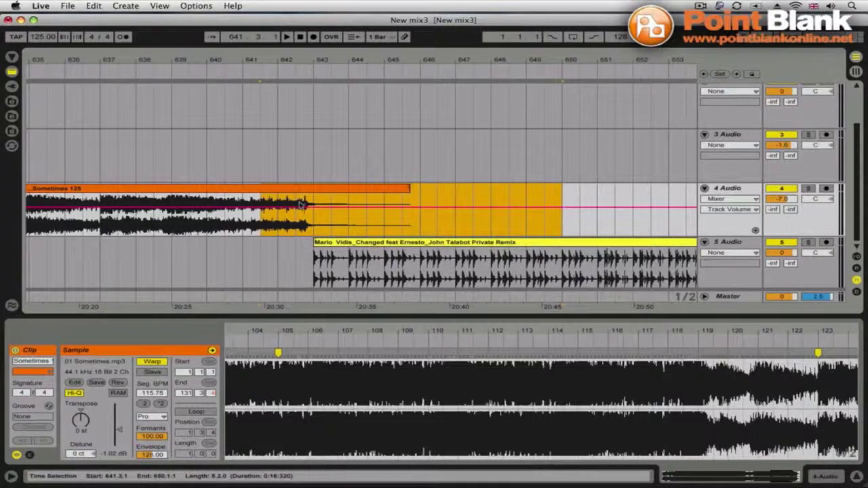
left_click_drag(247, 67, 363, 47)
left_click_drag(84, 256, 375, 254)
left_click_drag(403, 64, 403, 77)
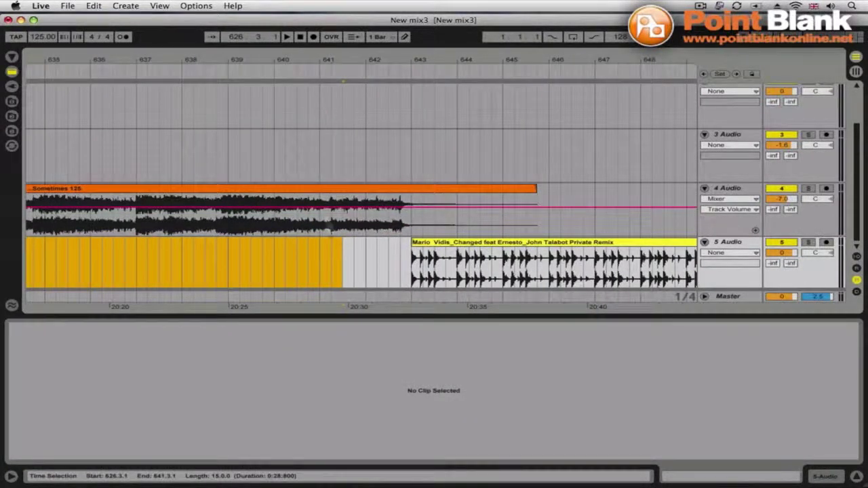
Step: Audition bar 641 to 642 of the Sometimes 128 clip on track 4 and split it off as a separate one-bar clip
left_click(350, 229)
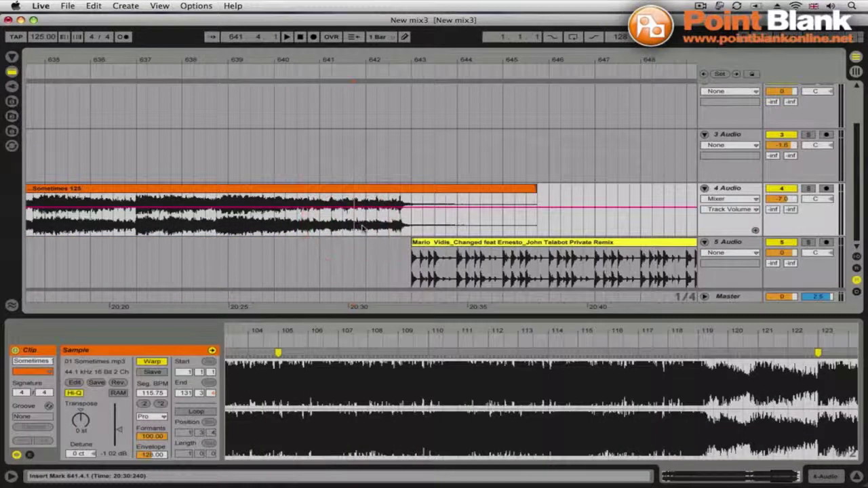
left_click_drag(321, 224, 365, 218)
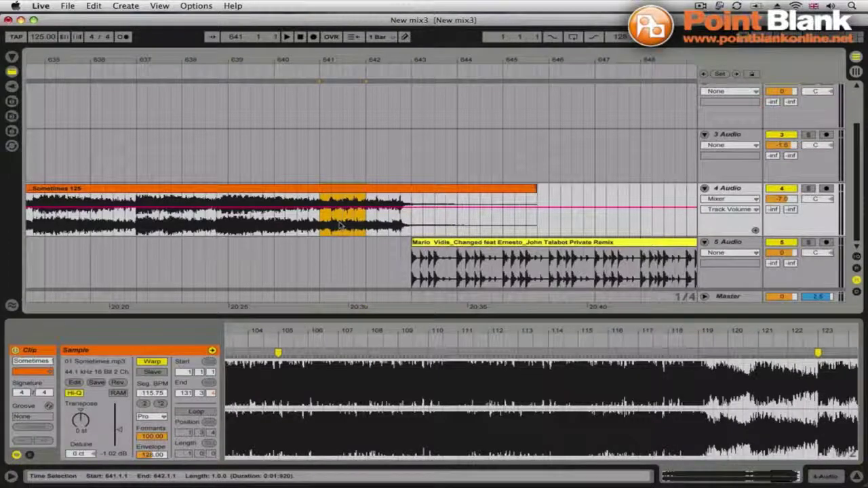
key("space")
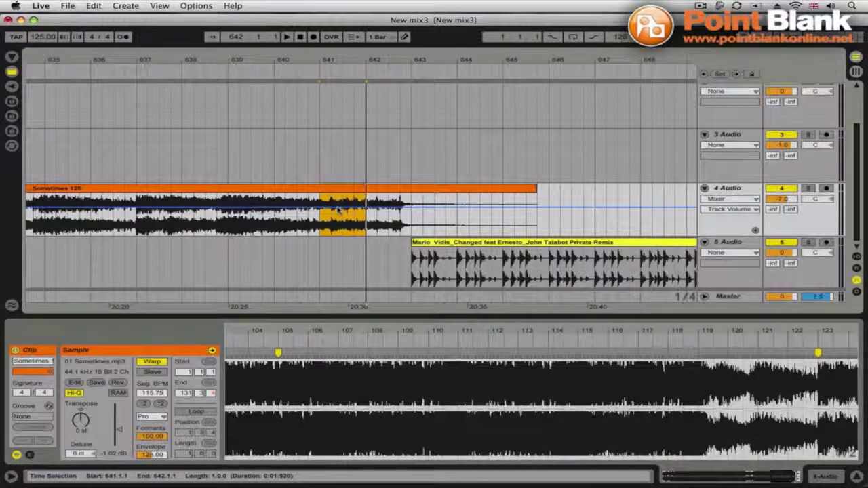
key("super+e")
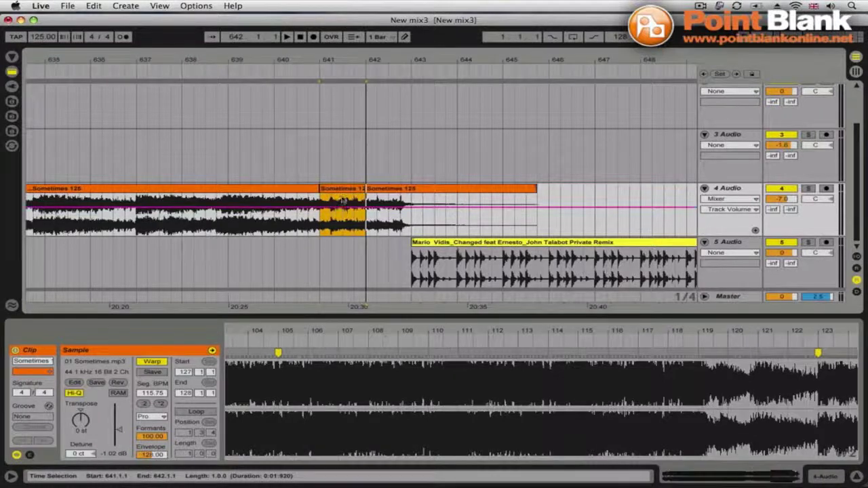
left_click(343, 193)
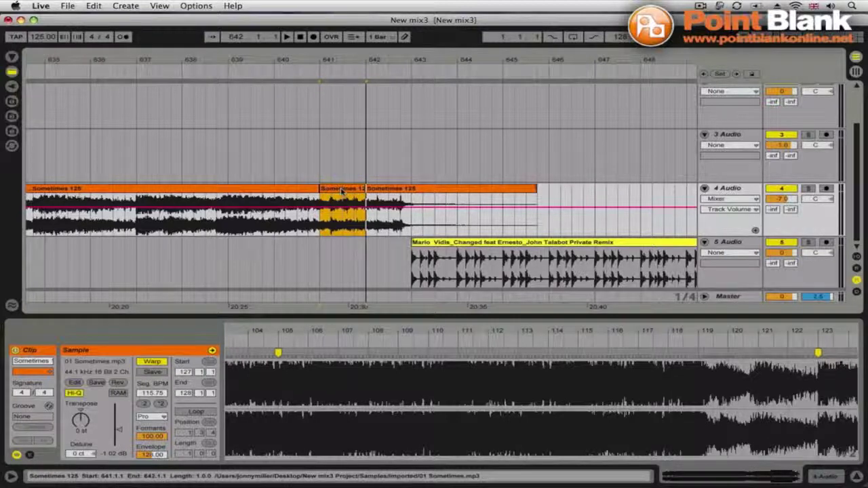
Step: Duplicate the one-bar Sometimes 128 clip repeatedly along track 4 until the copies extend to bar 666
key("super+d")
key("super+d")
key("super+d")
key("super+d")
key("super+d")
key("super+d")
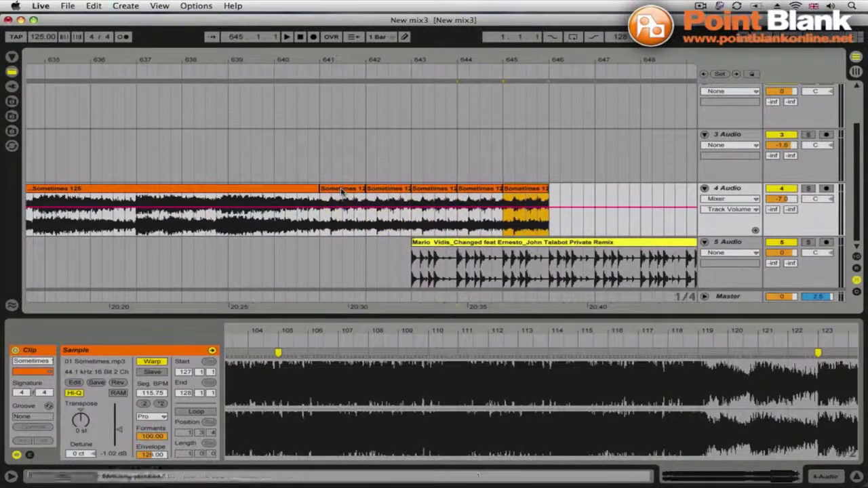
key("super+d")
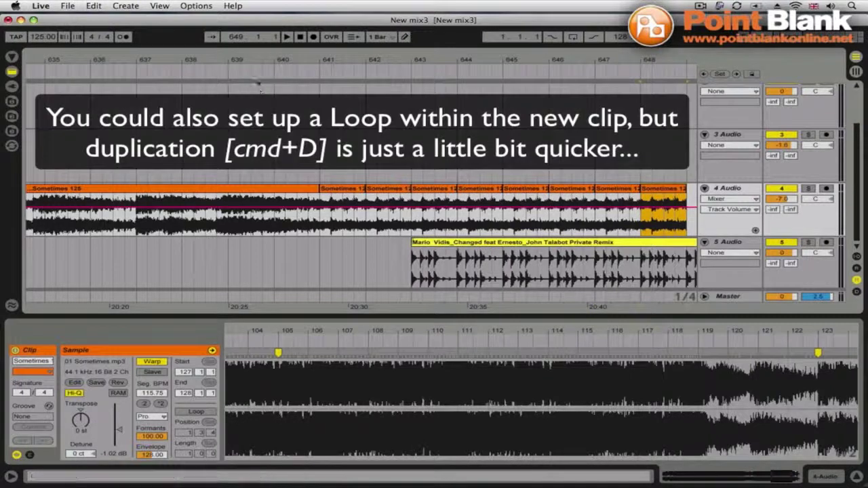
left_click_drag(266, 59, 145, 59)
key("super+d")
key("super+d")
key("super+d")
key("super+d")
key("super+d")
key("super+d")
key("super+d")
key("super+d")
key("super+d")
key("super+d")
key("super+d")
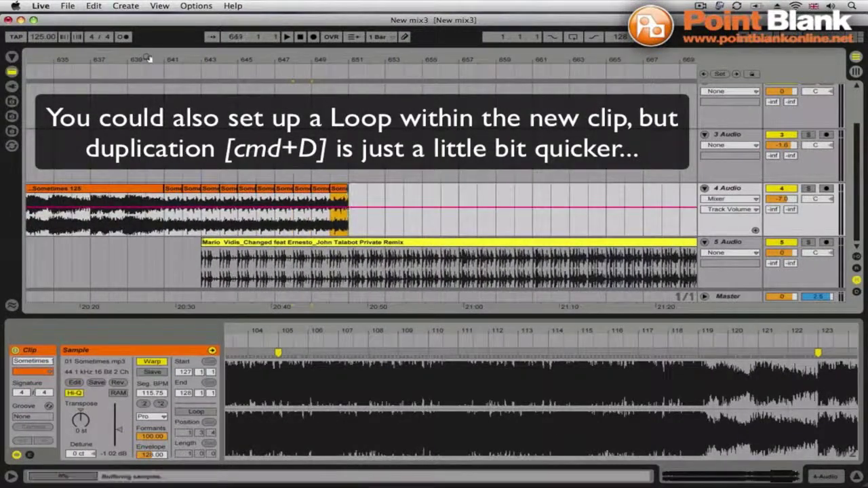
key("super+d")
key("super+d")
key("super+d")
key("super+d")
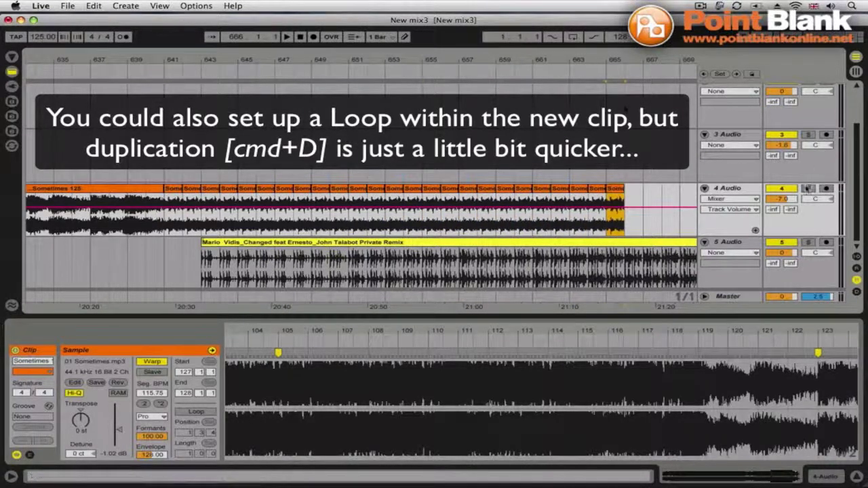
Step: Solo the 4 Audio track and play the repeated one-bar clips from about bar 640
left_click(808, 188)
left_click(156, 75)
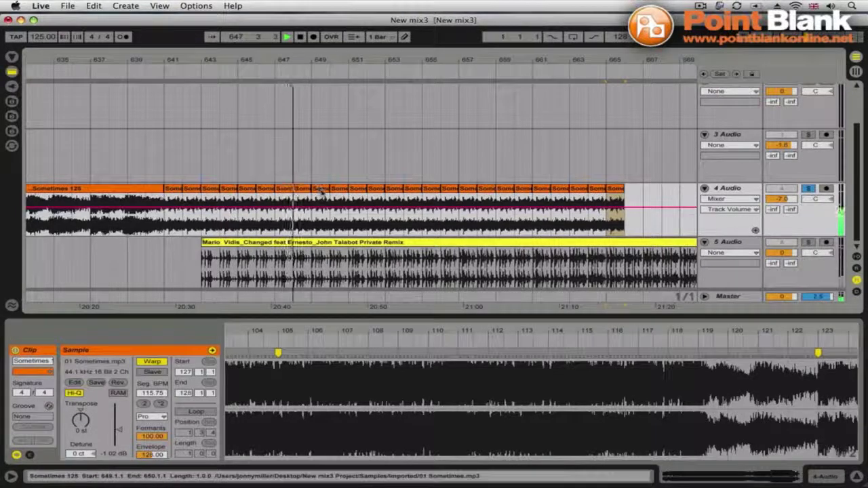
key("space")
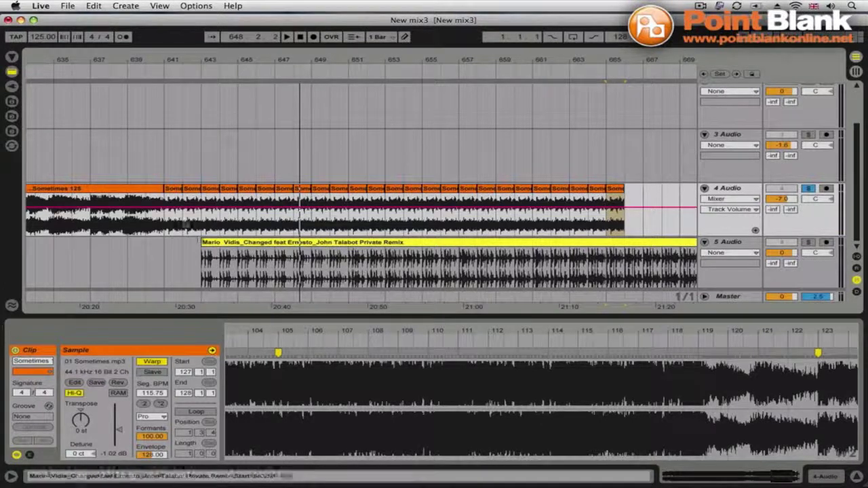
Step: Move the Changed remix clip on track 5 earlier so it starts at bar 641, aligned with the first repeated clip
left_click_drag(127, 62, 280, 71)
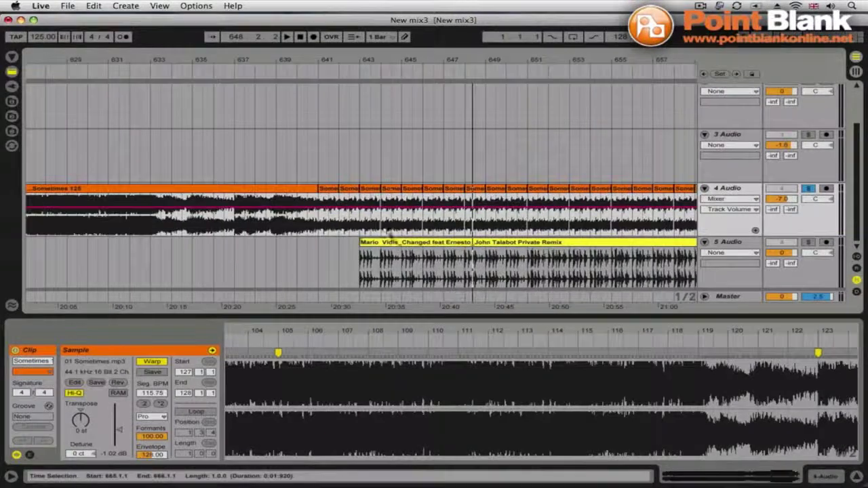
left_click(370, 244)
left_click_drag(370, 244, 343, 244)
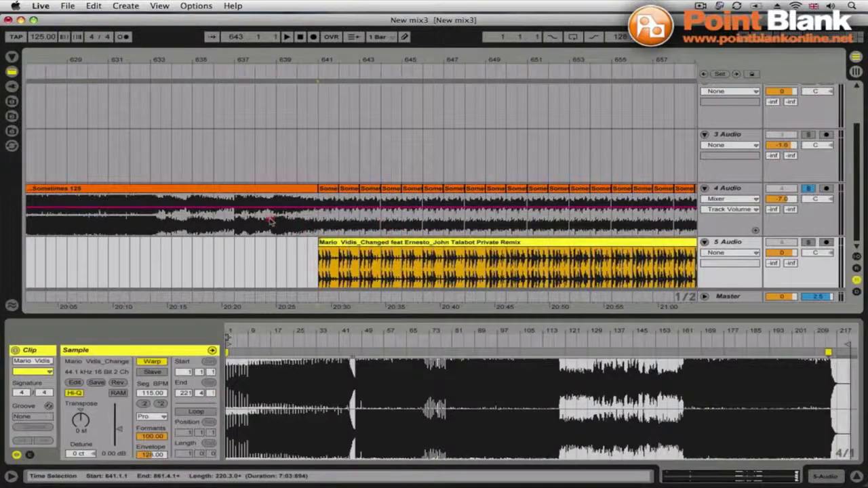
left_click_drag(270, 219, 291, 218)
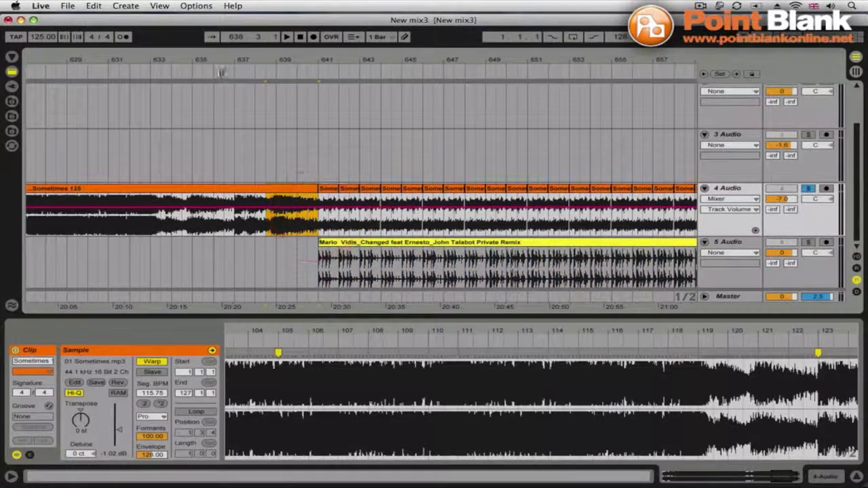
left_click(344, 245)
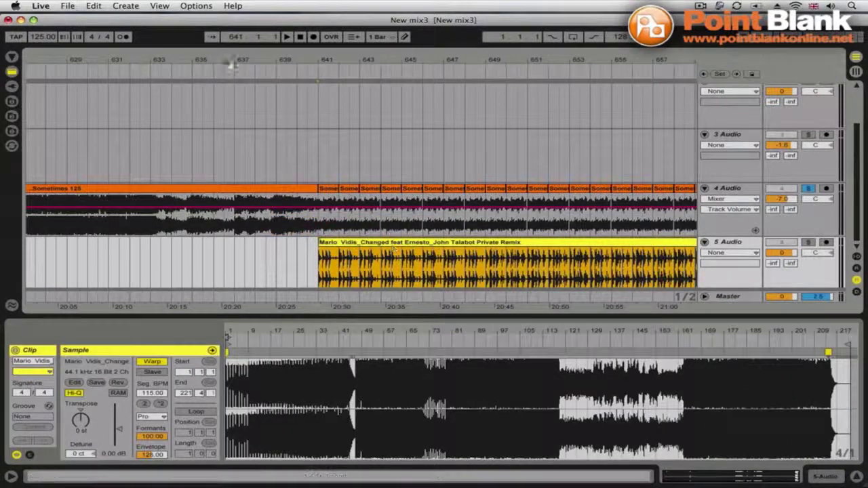
Step: Play the lead-in to bar 641, turn off solo on 4 Audio, and replay the transition with both tracks
left_click(214, 70)
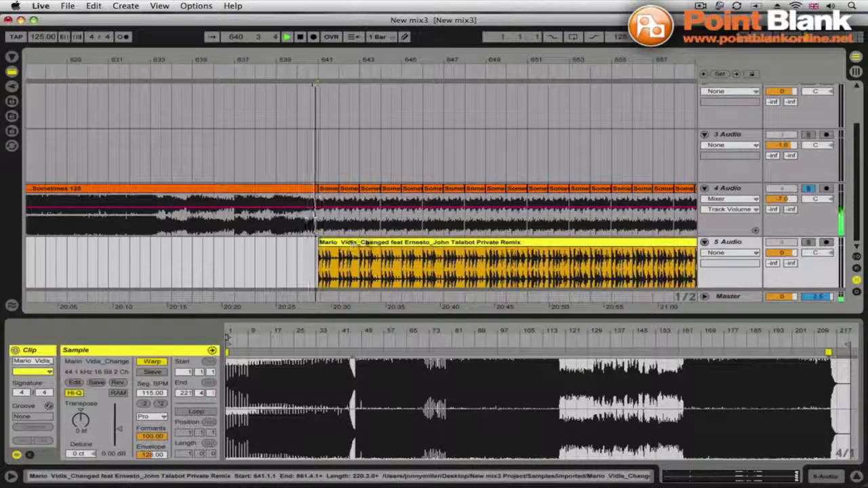
left_click(807, 188)
left_click(306, 76)
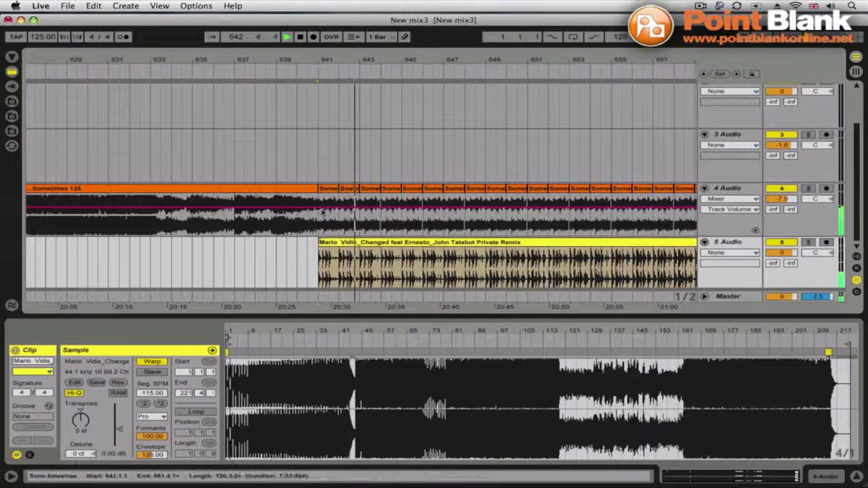
key("space")
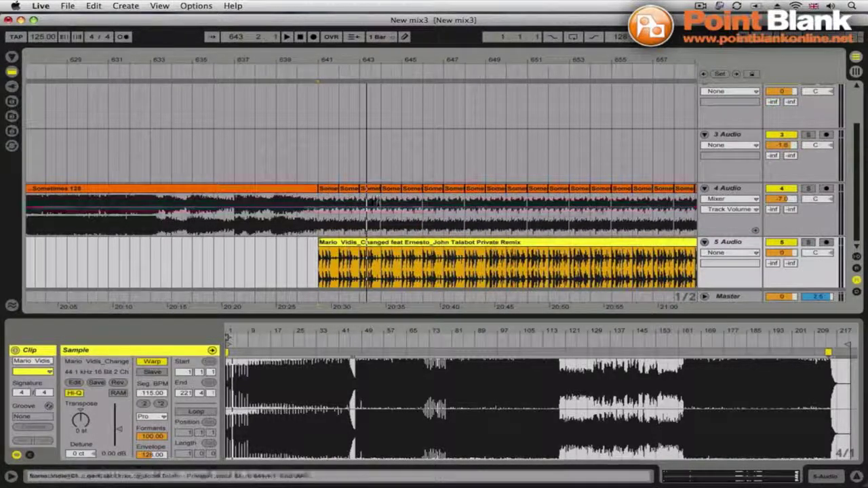
Step: Lower the 4 Audio track volume to -15.8 dB while playing the overlap from bar 641
left_click(333, 190)
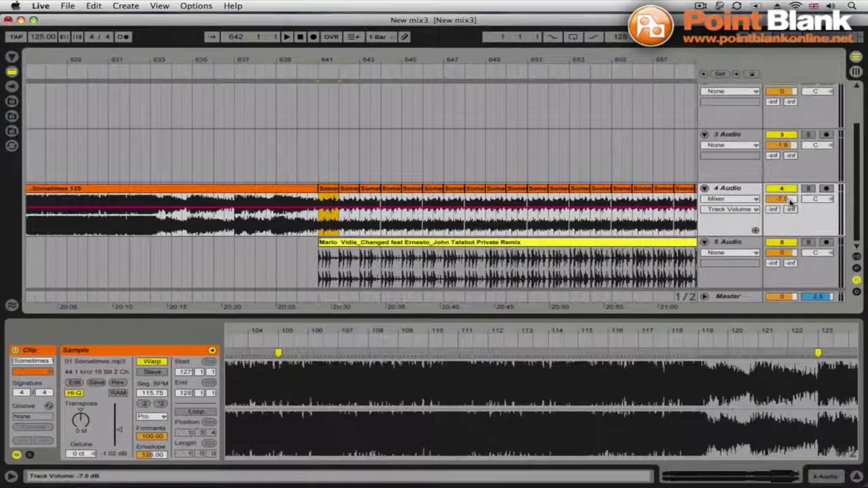
left_click_drag(786, 198, 786, 228)
left_click(317, 231)
key("space")
left_click_drag(784, 199, 785, 207)
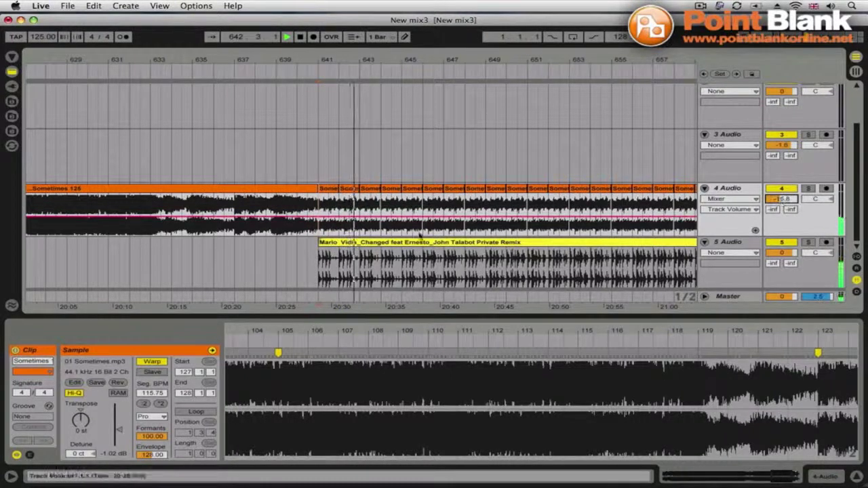
Step: Transpose the Changed remix clip to -2 st and set the 4 Audio track volume to -11.6 dB
left_click(401, 243)
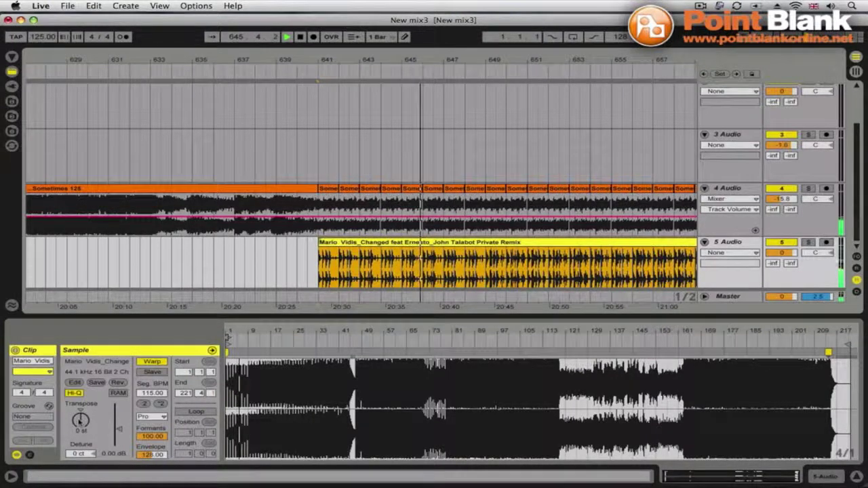
left_click(79, 420)
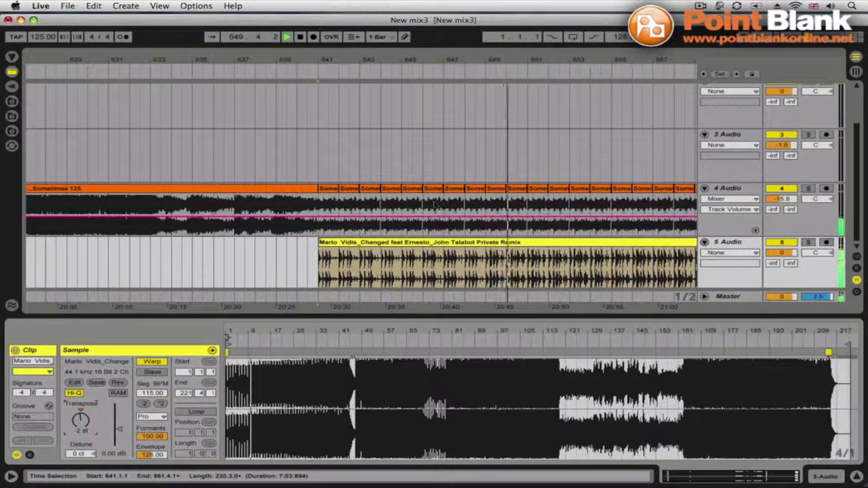
left_click_drag(785, 202, 784, 199)
key("space")
Step: Add a Compressor audio effect to the 4 Audio track
left_click_drag(326, 195, 624, 197)
left_click_drag(523, 59, 405, 54)
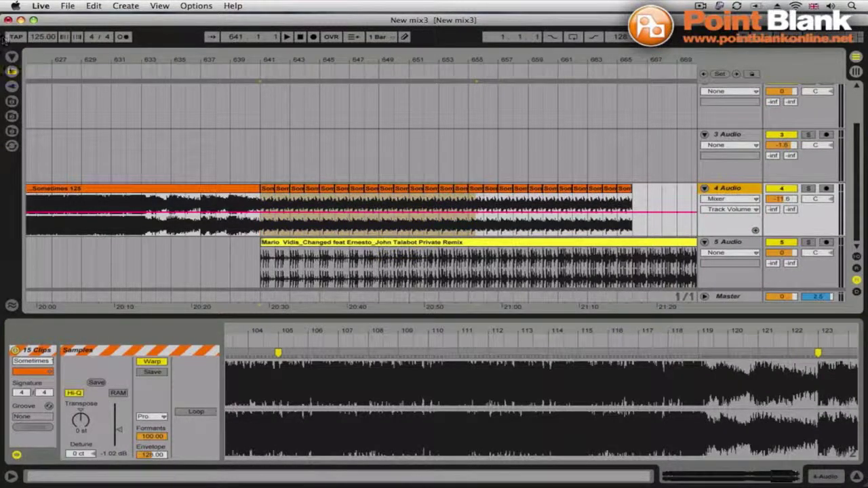
left_click(12, 71)
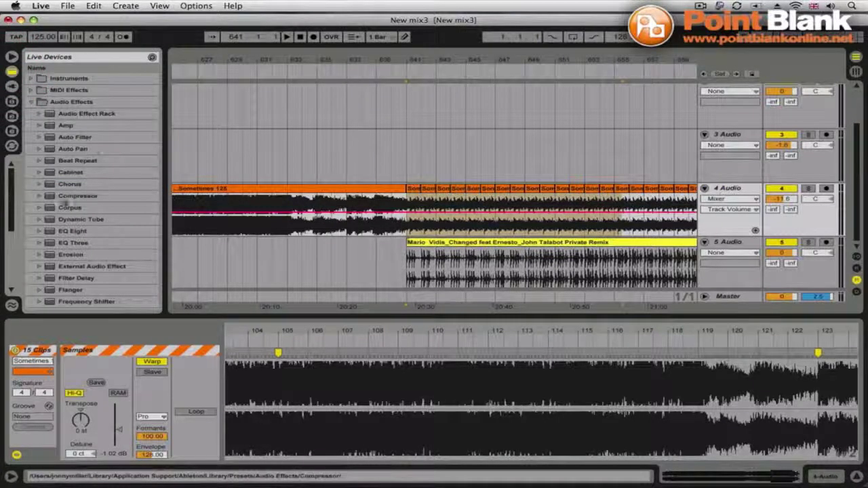
left_click_drag(59, 198, 374, 179)
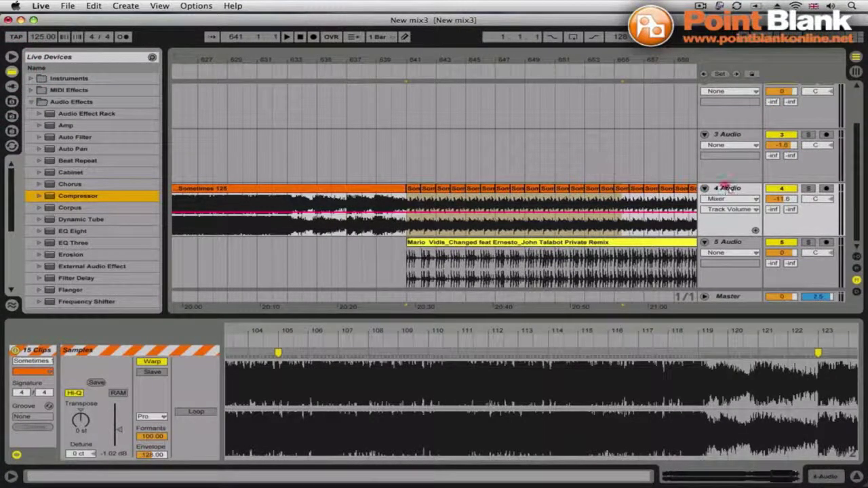
left_click_drag(729, 190, 730, 191)
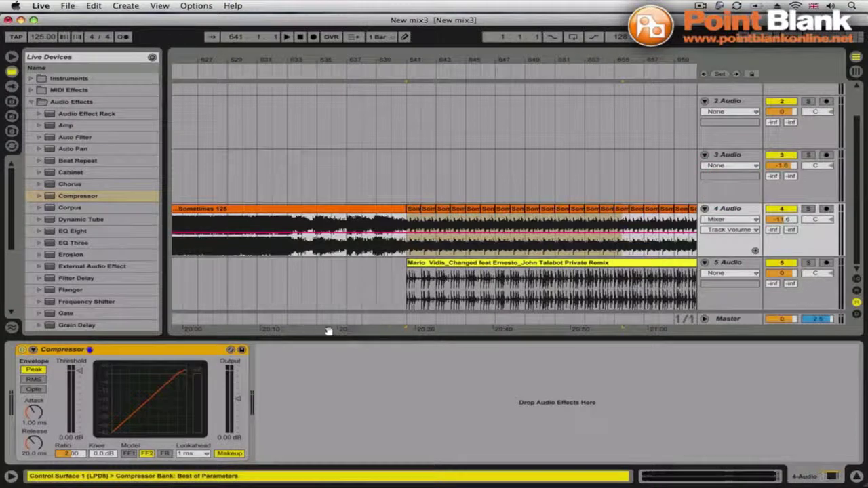
Step: Expand the Compressor's extra controls and enable its sidechain with 5-Audio as the input source
left_click(34, 350)
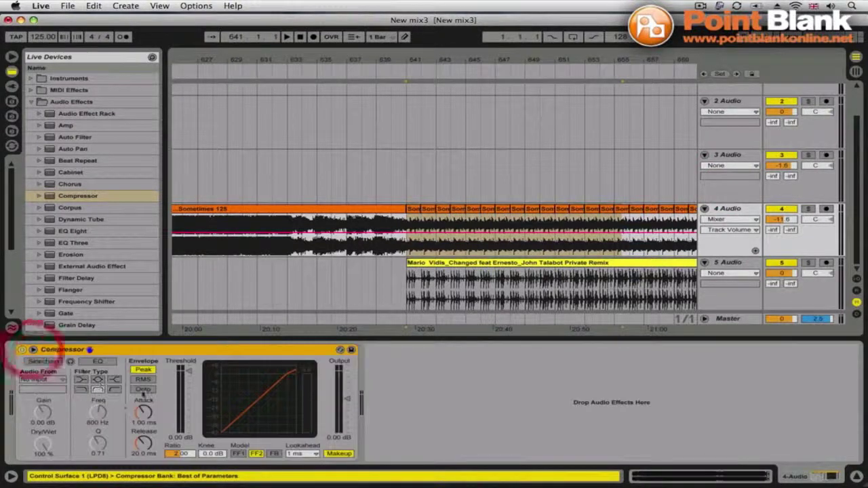
left_click(43, 361)
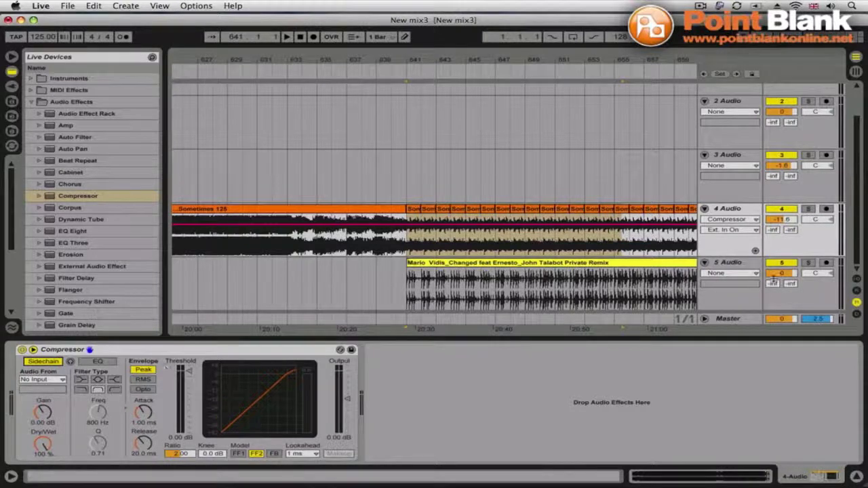
left_click(755, 265)
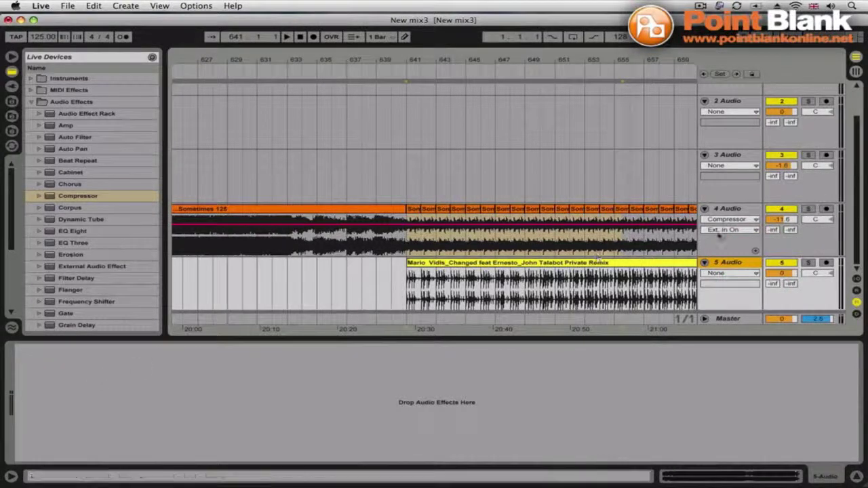
left_click(731, 210)
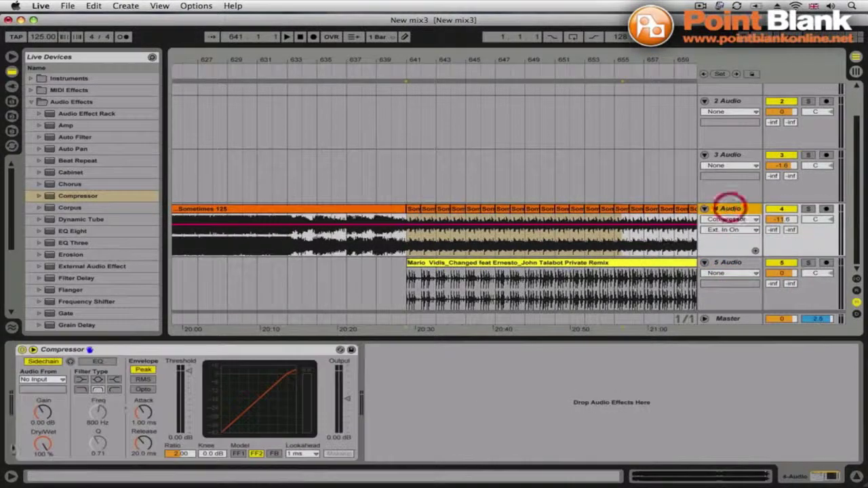
left_click(45, 380)
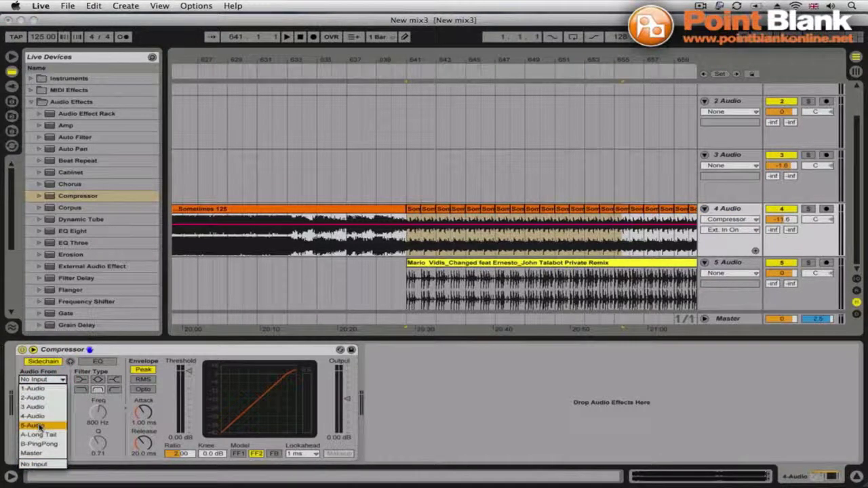
left_click(39, 426)
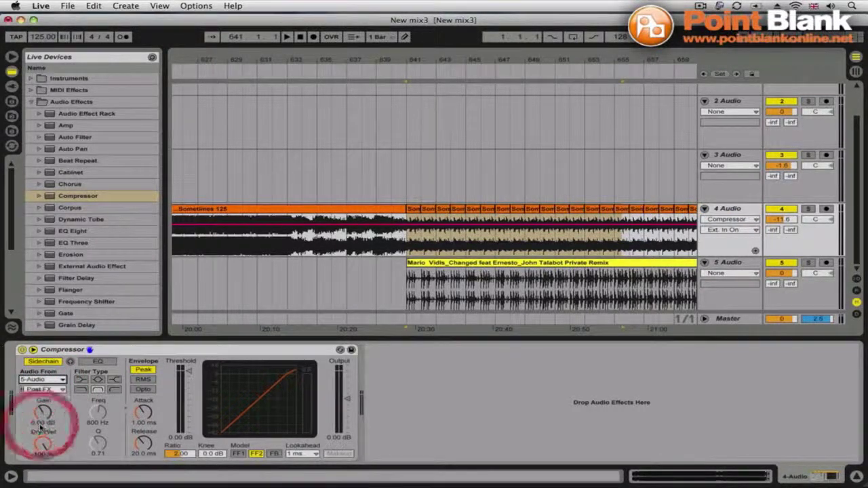
Step: Enable the sidechain EQ as a low-pass filter at 108 Hz and lower the Compressor threshold to -23.4 dB during playback
left_click(98, 362)
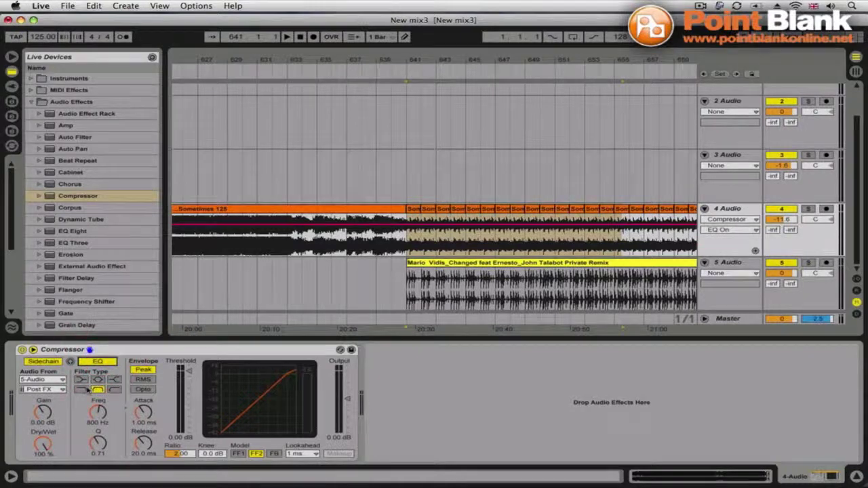
left_click(82, 390)
left_click_drag(99, 413, 99, 455)
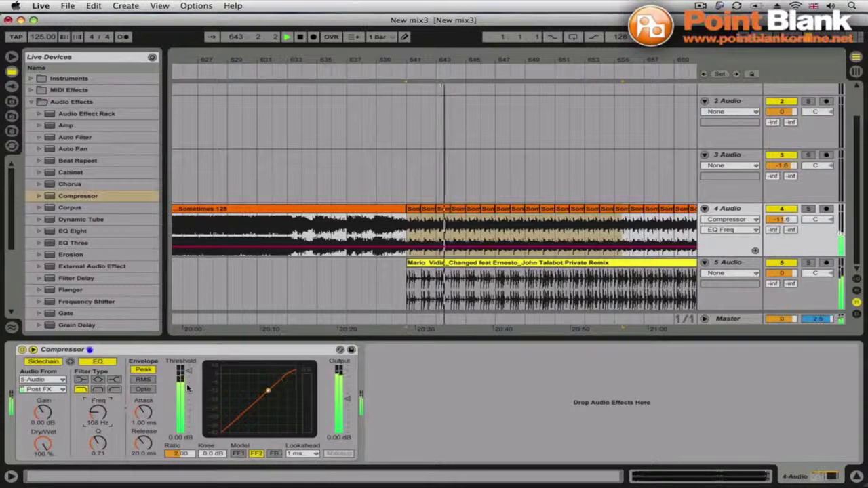
left_click_drag(189, 389, 189, 394)
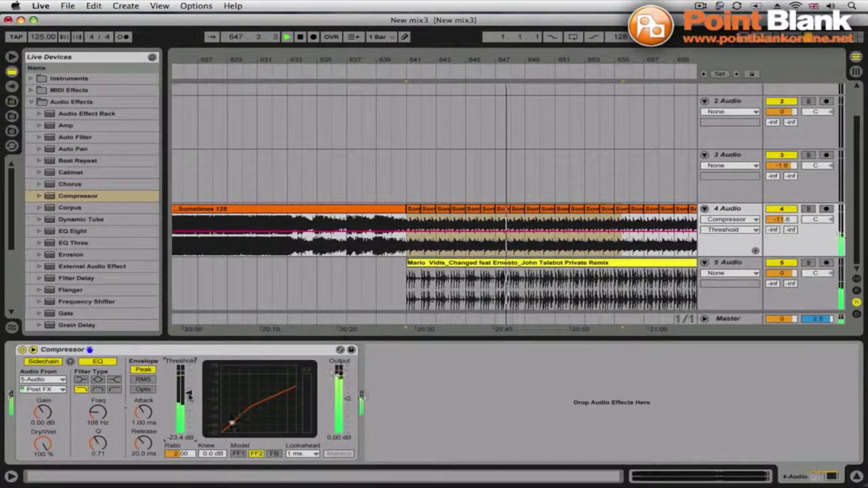
key("space")
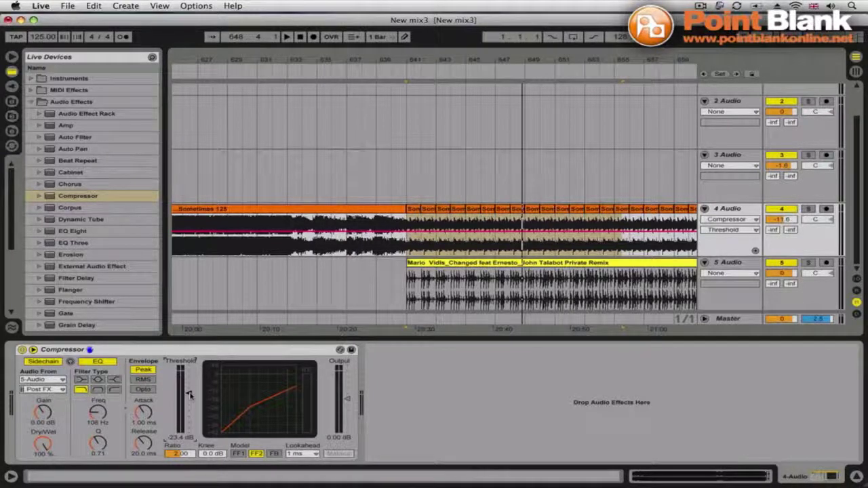
Step: While playing from bar 641, set the Compressor release to 15.4 ms, attack to 1.16 ms and model to FF1
key("space")
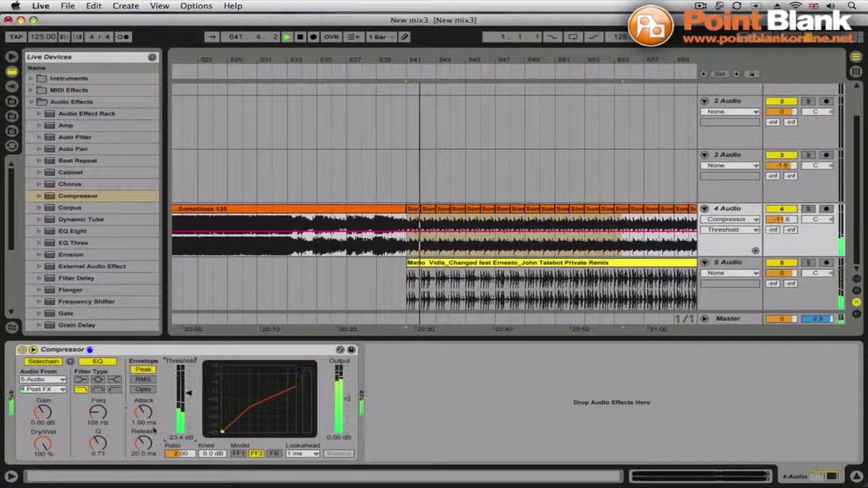
left_click_drag(144, 445, 143, 453)
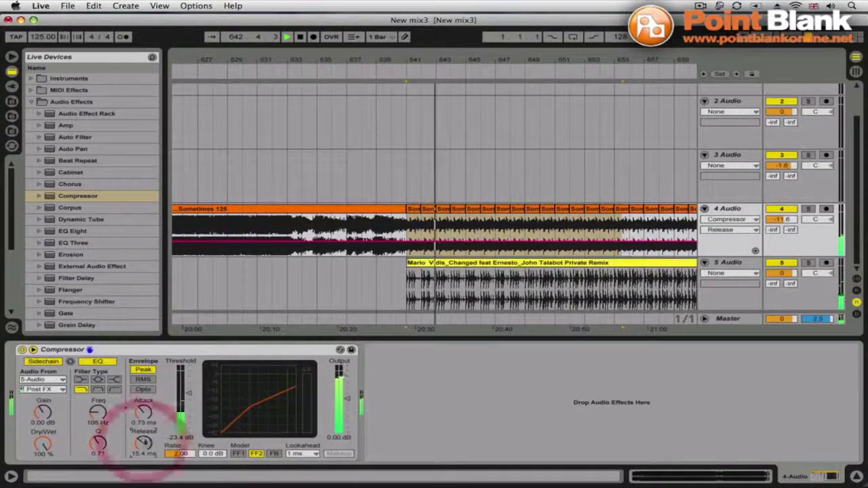
left_click_drag(144, 413, 143, 409)
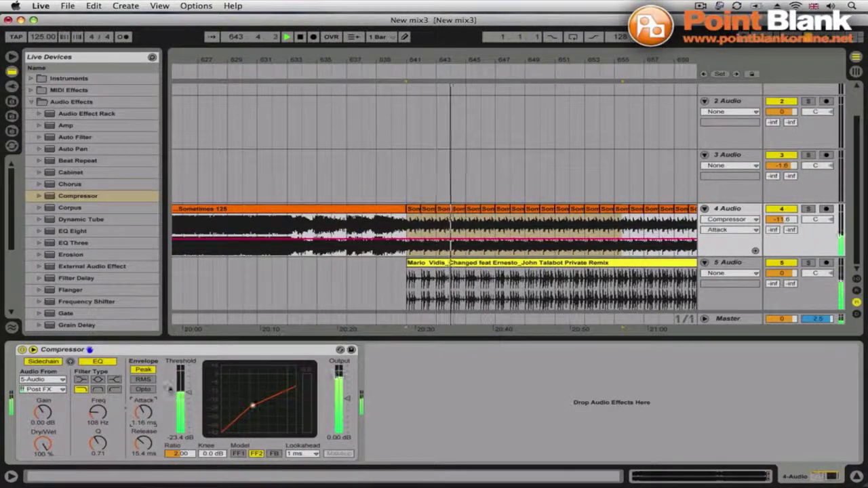
left_click(238, 454)
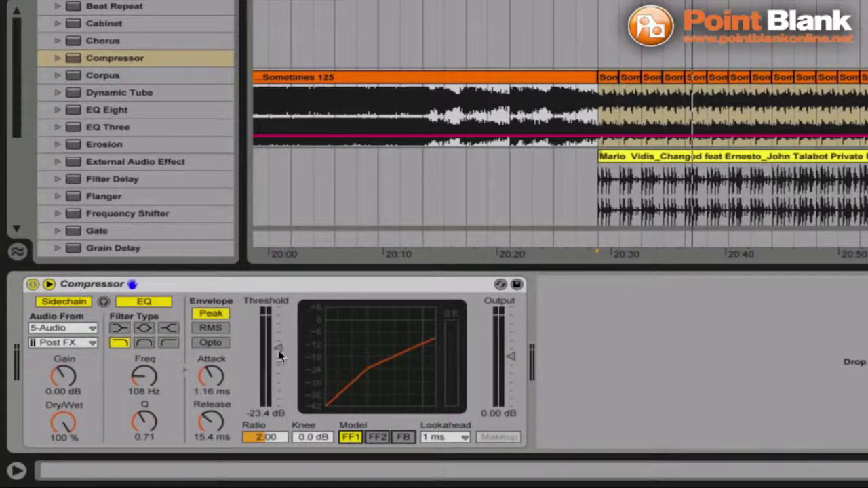
key("space")
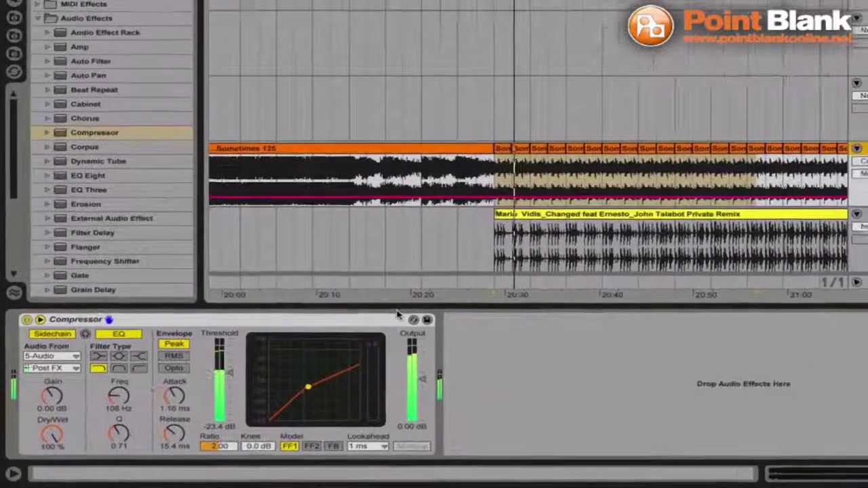
key("space")
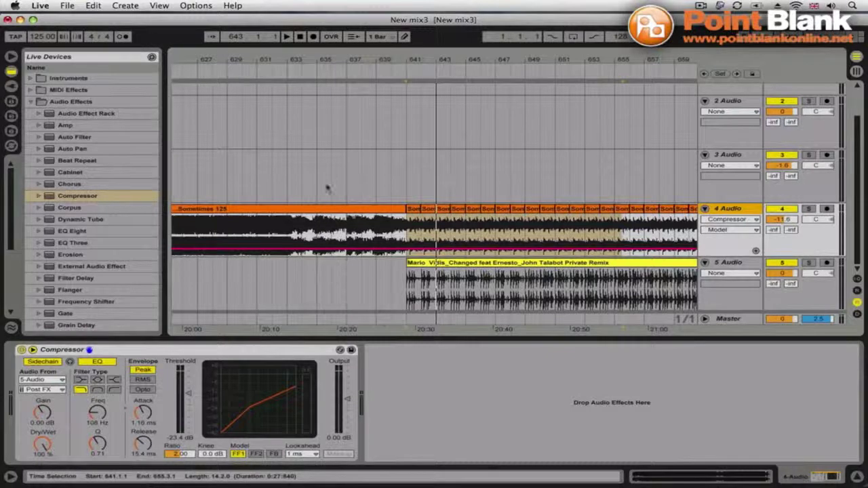
left_click_drag(218, 236, 370, 231)
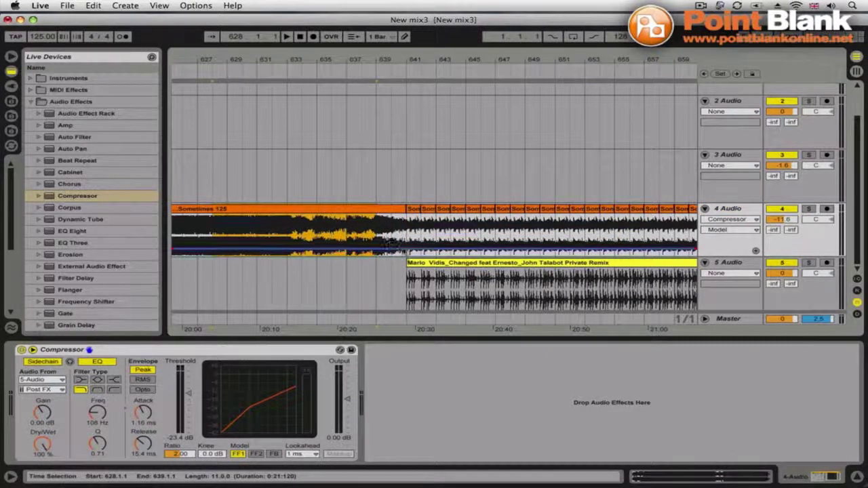
left_click_drag(406, 251, 405, 224)
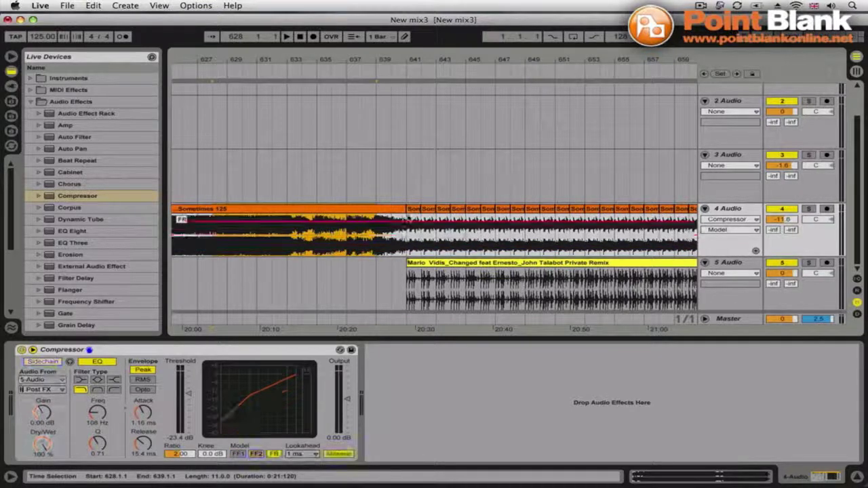
key("super+z")
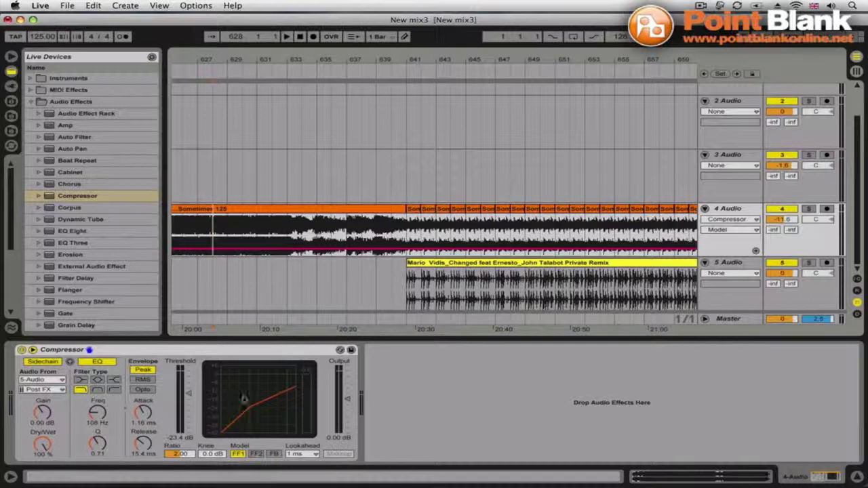
Step: Raise the Compressor threshold to 6.00 dB and make the 4 Audio track lane taller
left_click_drag(190, 395, 188, 384)
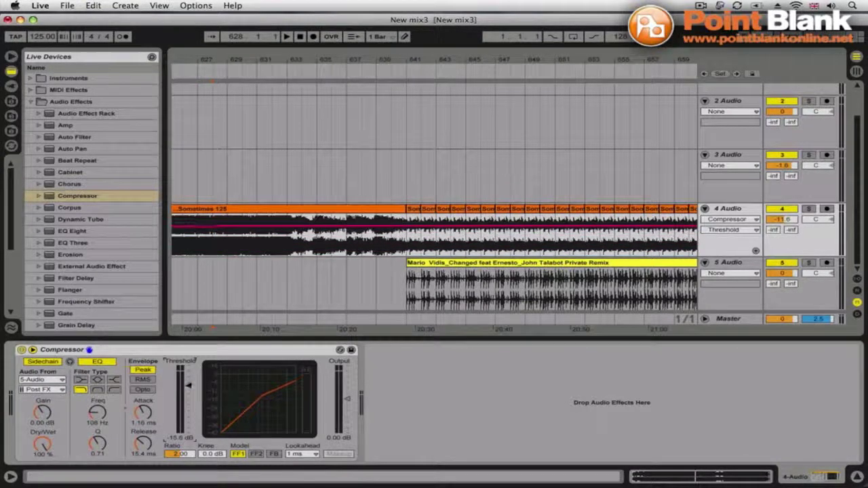
left_click_drag(735, 261, 723, 292)
left_click_drag(188, 385, 188, 365)
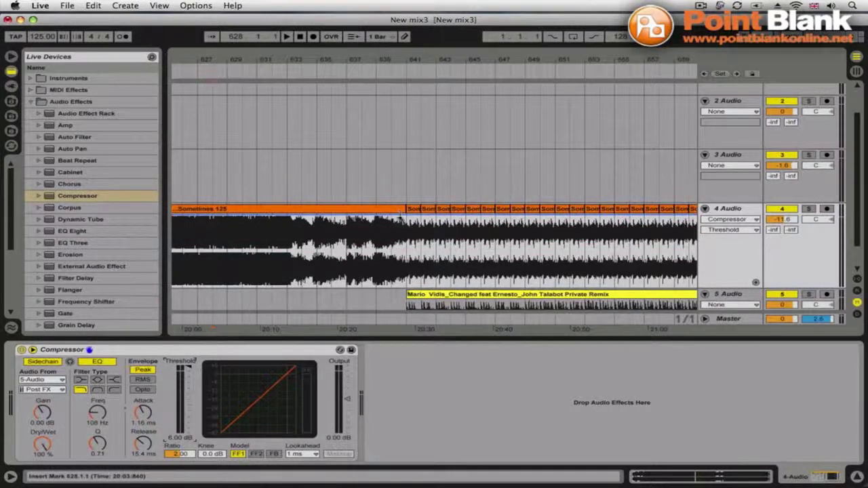
Step: Draw a threshold automation ramp on 4 Audio falling from 6.00 dB just before bar 641 to a lower level at about bar 643
left_click(403, 218)
left_click_drag(408, 218, 424, 242)
scroll(489, 232, "down", 2)
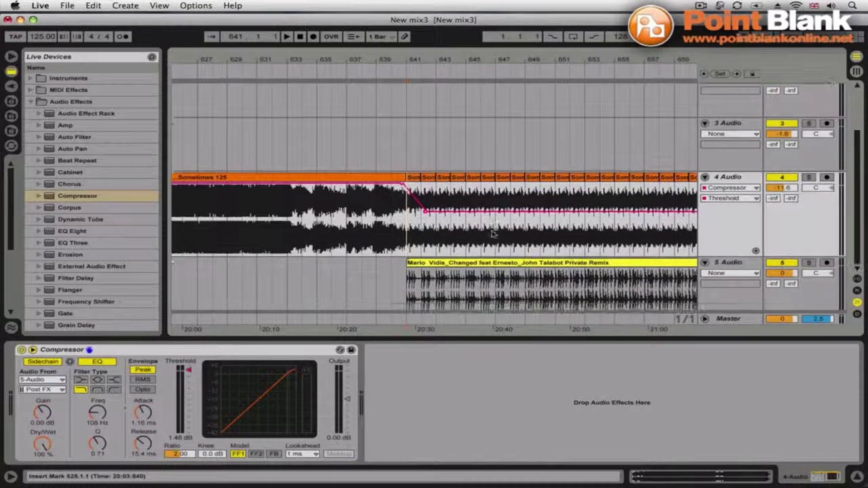
left_click_drag(426, 212, 430, 216)
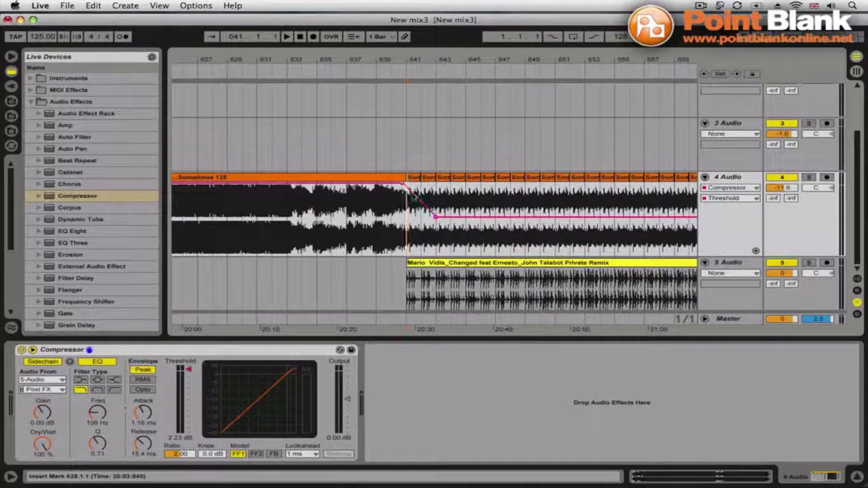
Step: Play the ramp from bar 641, place its start closer to bar 641, and lower its end to about -33.0 dB just past bar 642
left_click(381, 76)
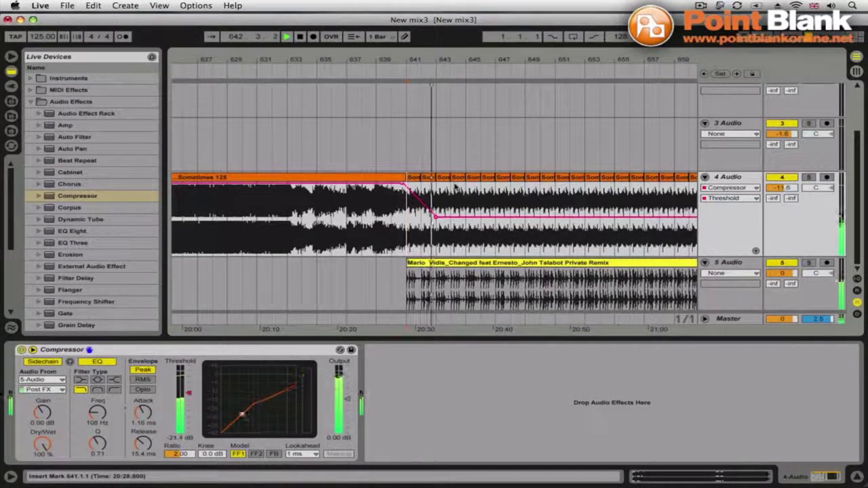
left_click_drag(436, 217, 426, 221)
key("space")
left_click_drag(417, 59, 417, 88)
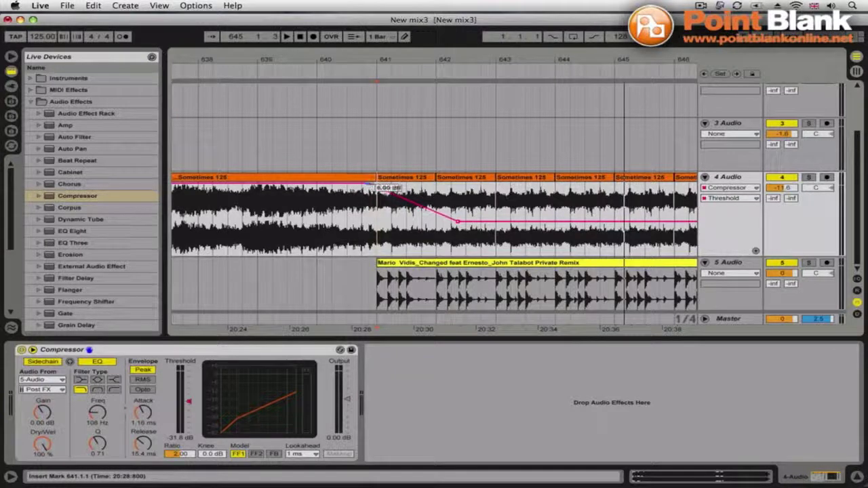
left_click(374, 184)
left_click_drag(458, 221, 457, 223)
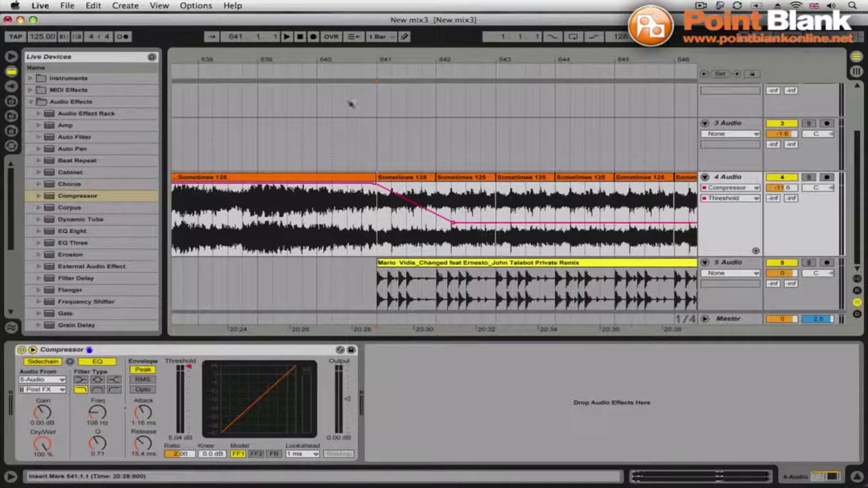
Step: Replay the transition, extend the threshold ramp's end to bar 644 at -29.9 dB, and play it again
left_click(297, 70)
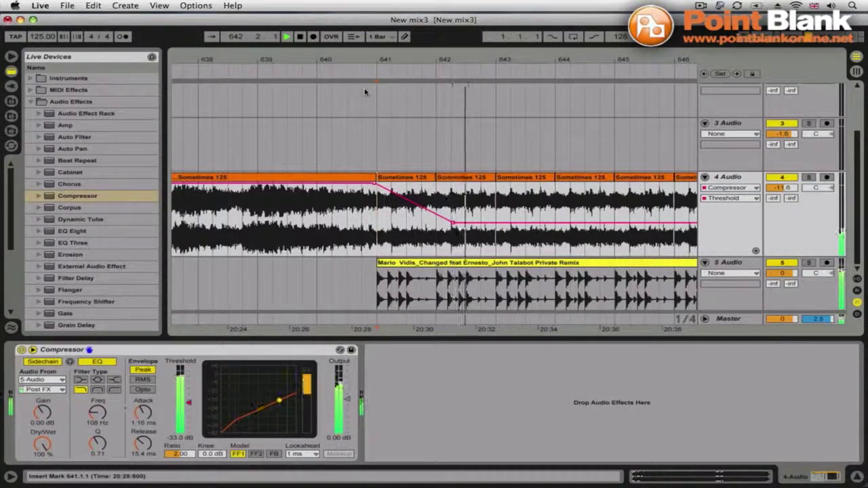
key("space")
left_click_drag(453, 222, 550, 219)
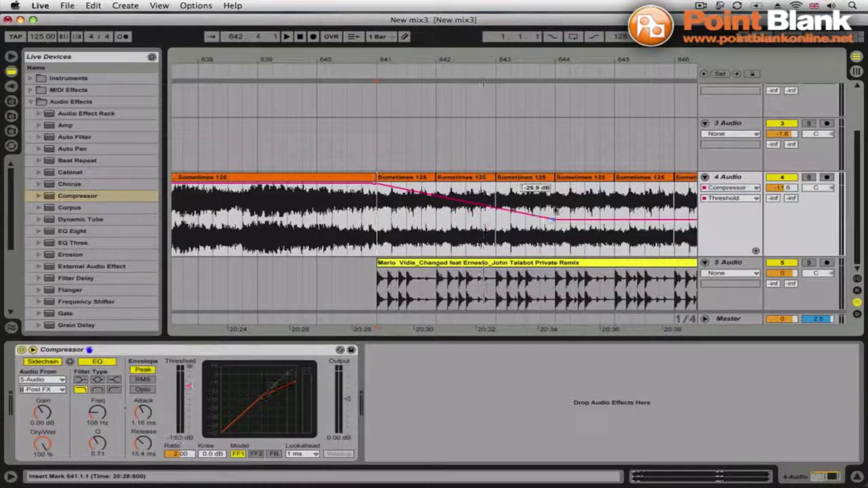
key("space")
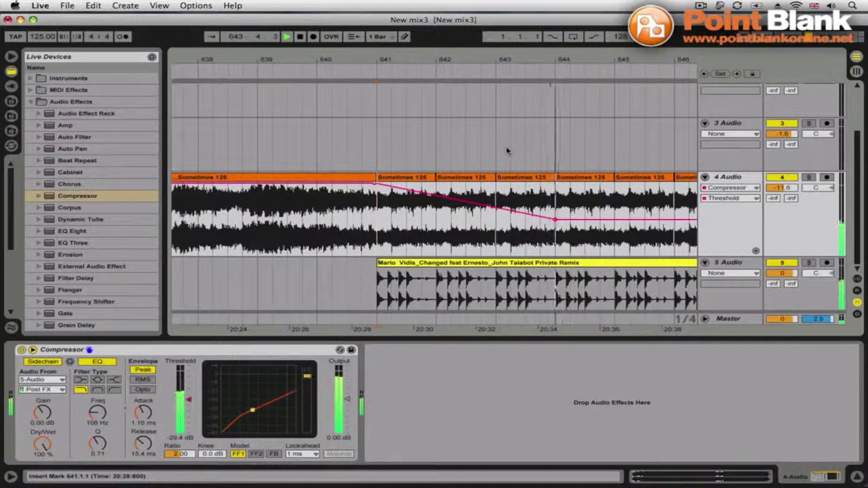
Step: Raise the Compressor's output gain on 4 Audio to 0.33 dB
left_click_drag(488, 59, 288, 47)
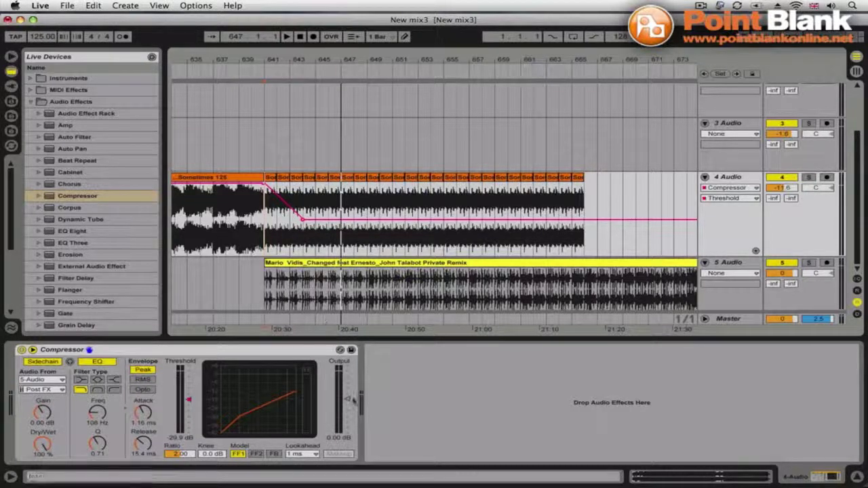
left_click_drag(348, 402, 348, 399)
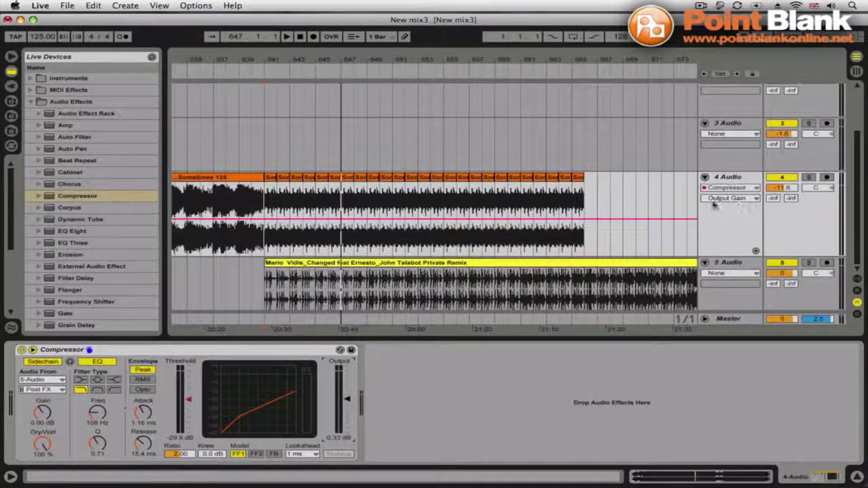
Step: Draw an output gain automation ramp on 4 Audio, falling from 0.33 dB just before bar 648 to -36.0 dB just before bar 658
left_click(351, 220)
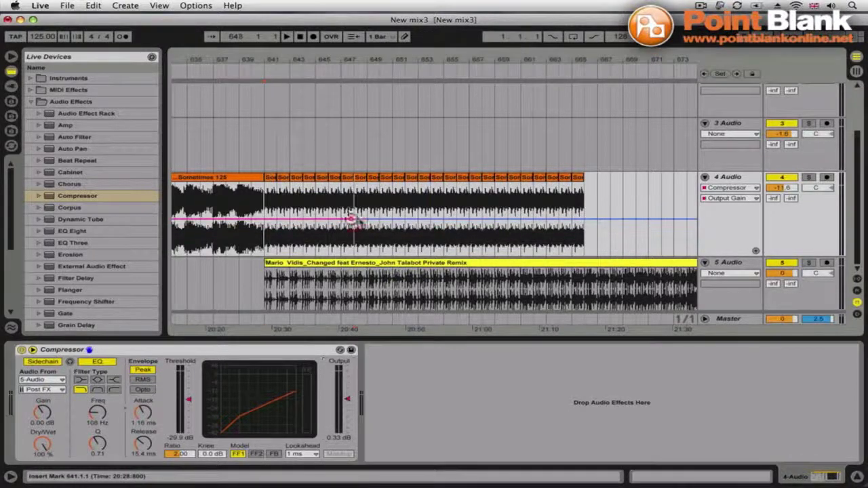
left_click_drag(366, 217, 478, 255)
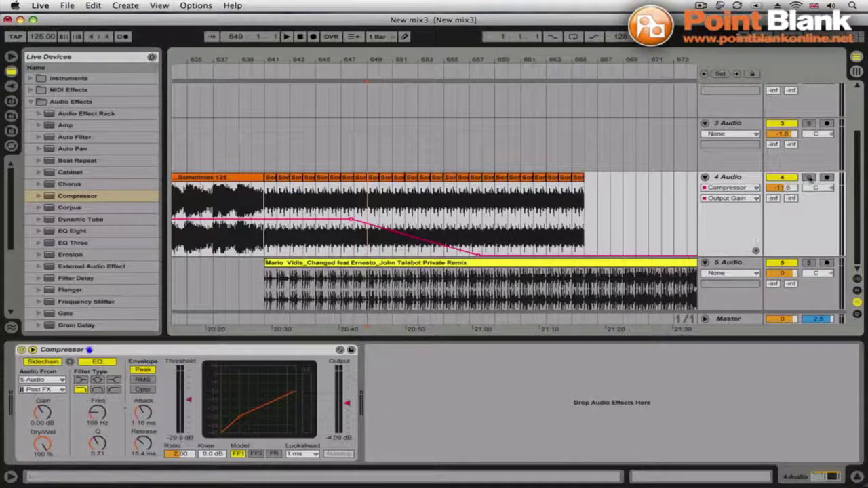
Step: Play the transition from bar 641, highlighting bars 644 to 666 on 5 Audio and the looped clips from bar 641 on 4 Audio
left_click(748, 178)
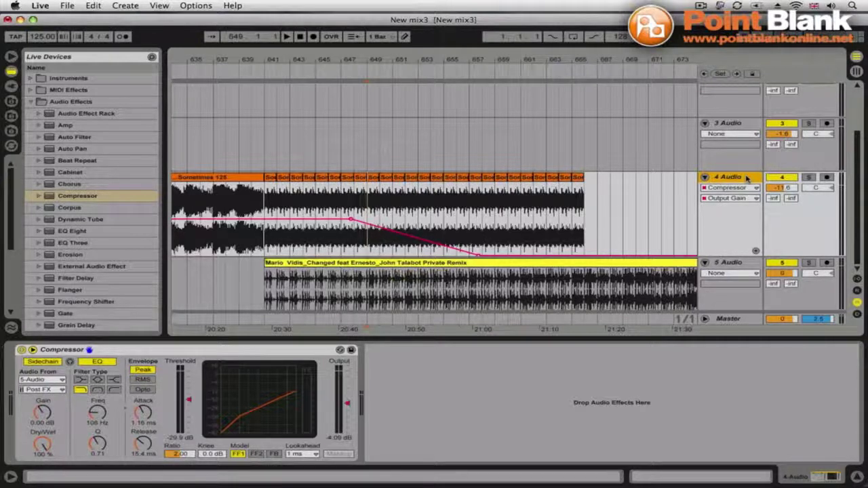
left_click(266, 70)
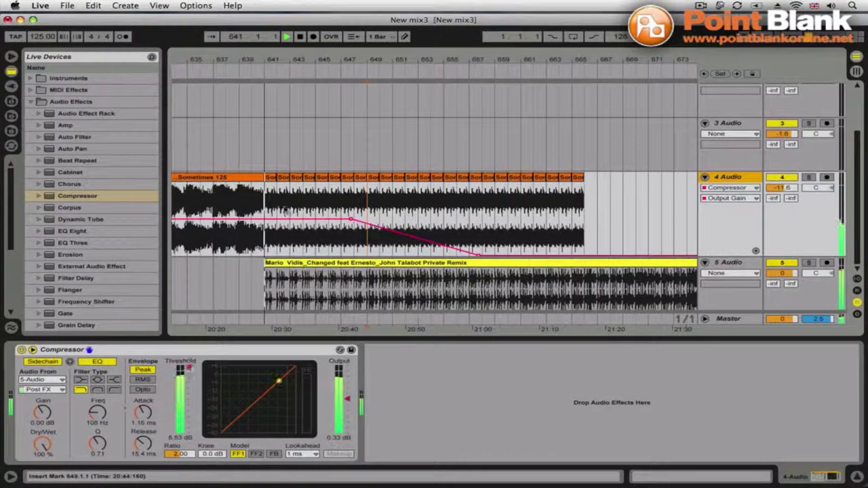
left_click_drag(303, 290, 582, 292)
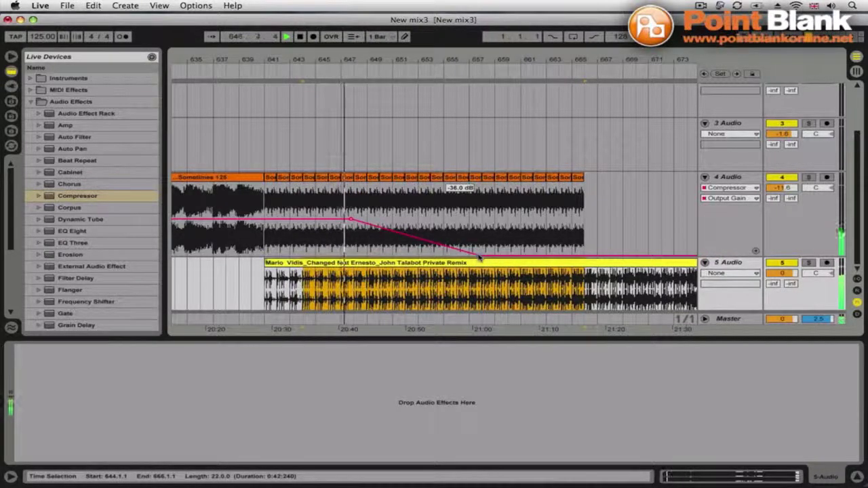
left_click(730, 178)
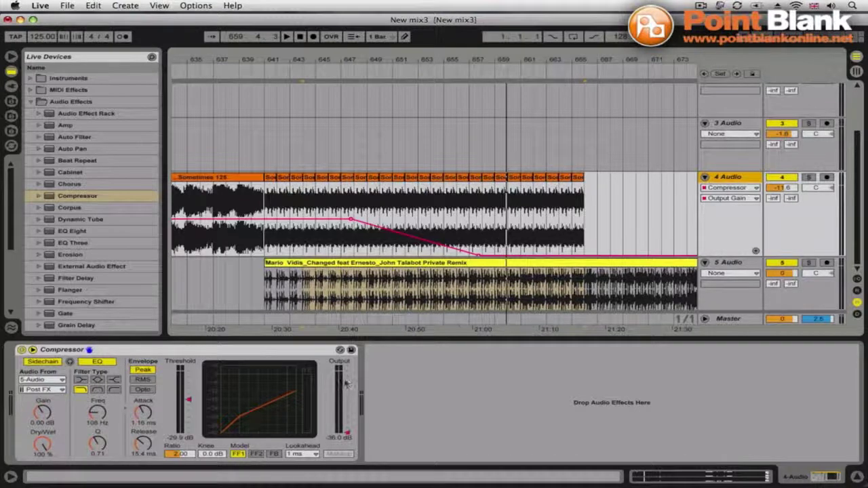
left_click_drag(264, 199, 603, 226)
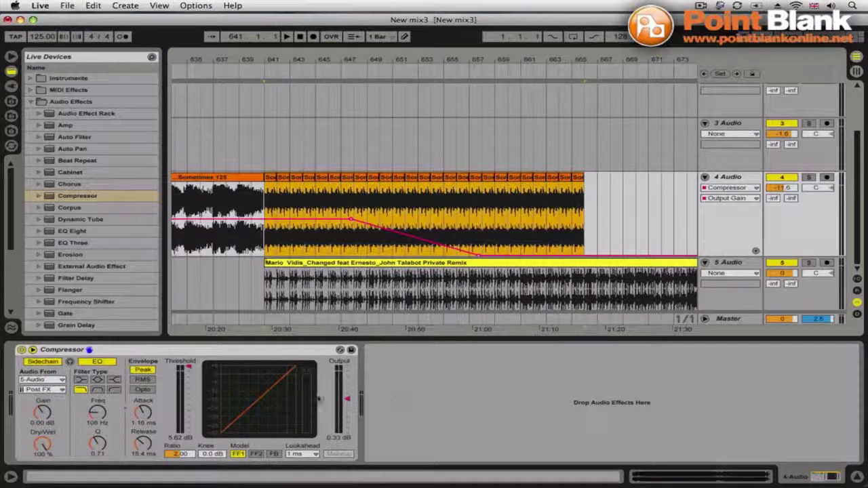